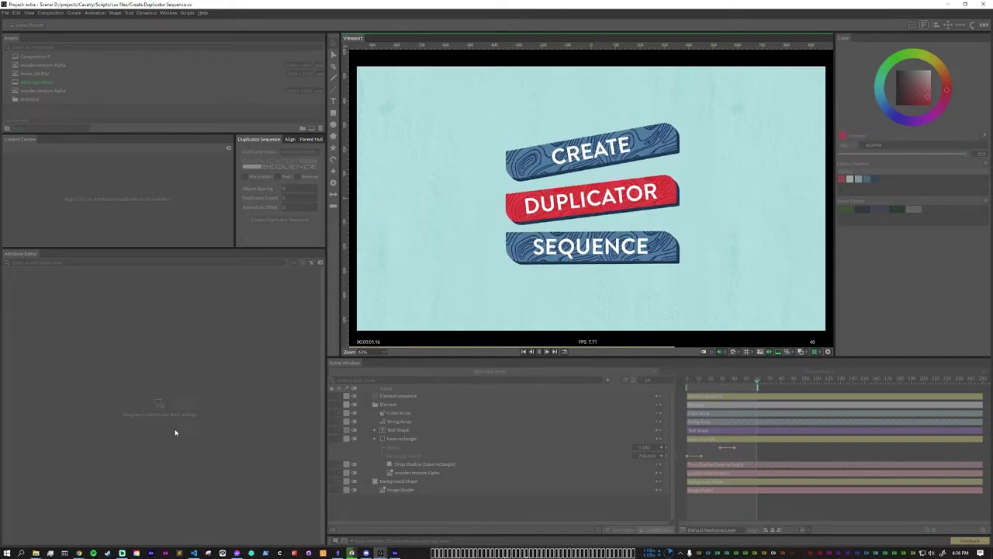
- Undo the generated three-bar sequence to return to the single CREATE bar
key(ctrl+z)
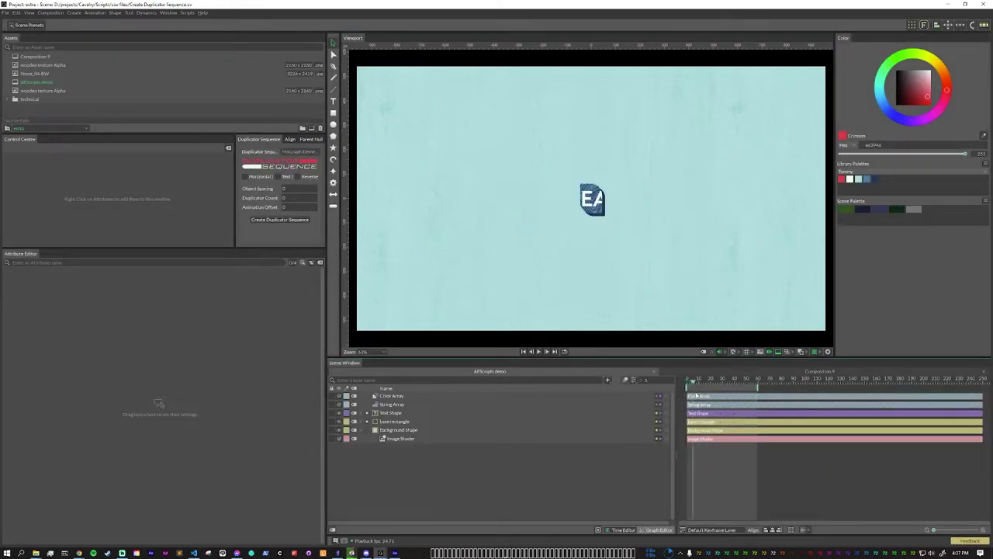
- Scrub the CREATE bar animation and inspect the Color Array colours and String Array words
drag(696, 395, 737, 399)
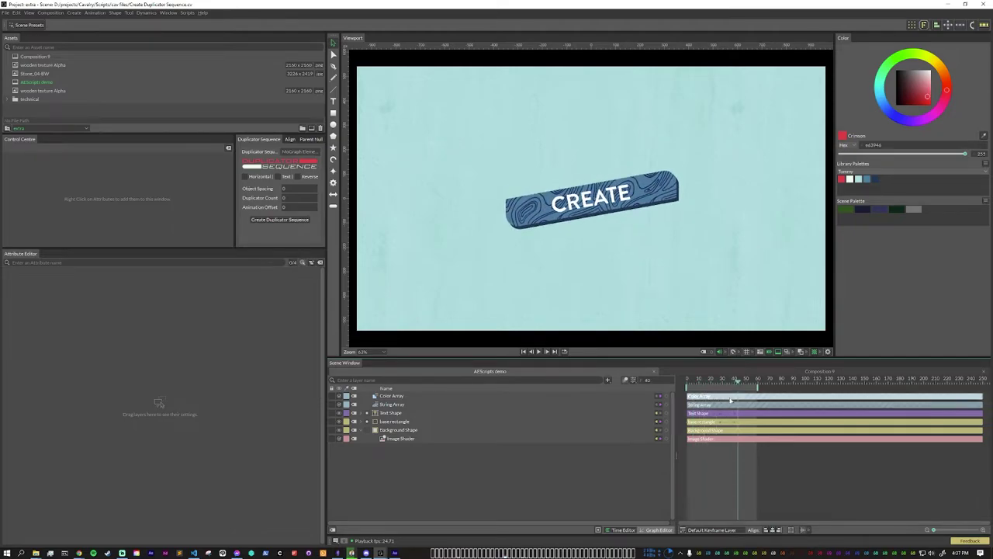
click(397, 397)
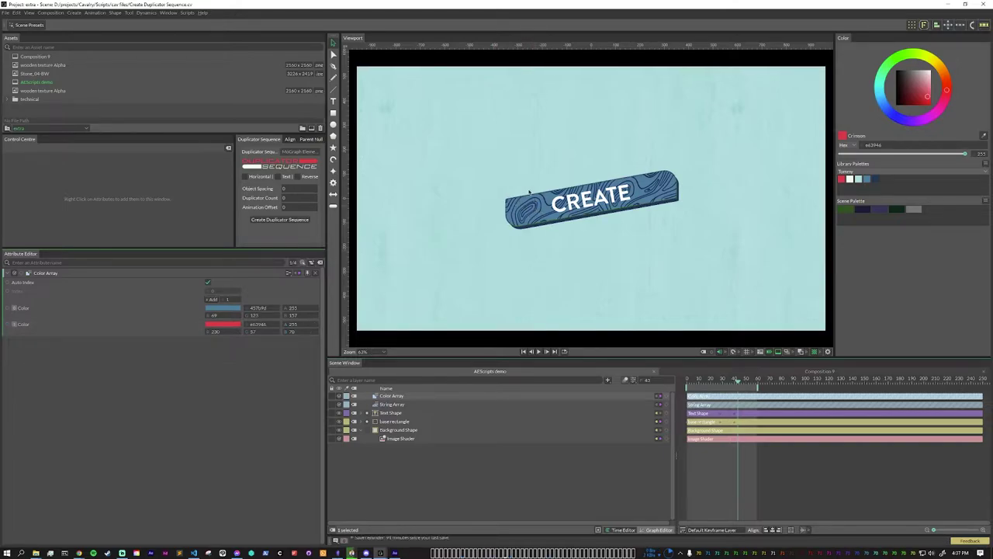
click(396, 405)
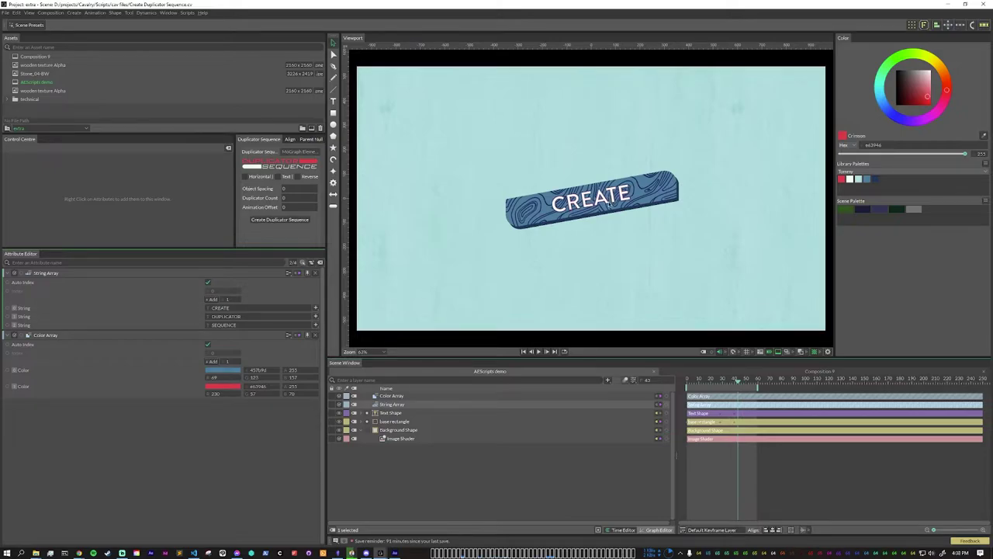
drag(751, 381, 734, 402)
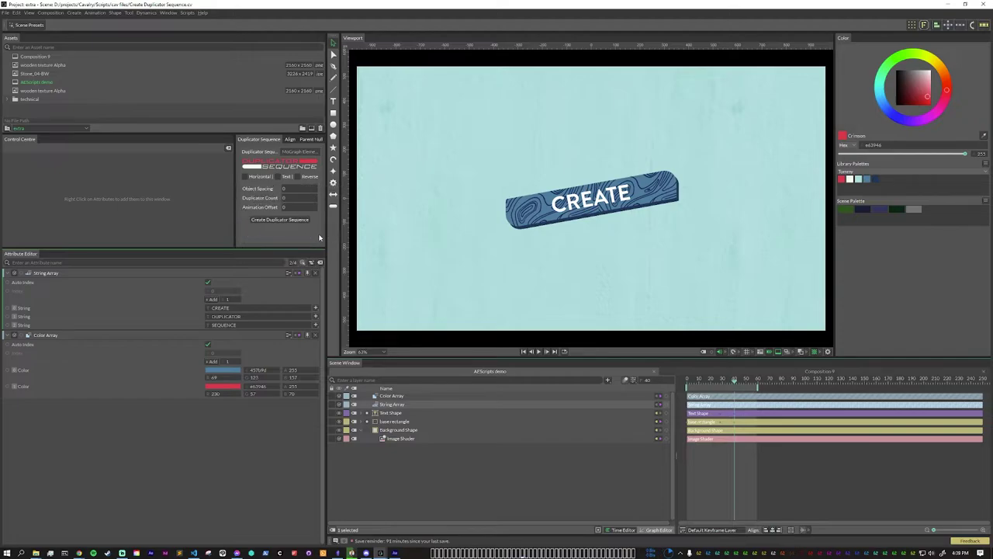
- Remove the Image Shader layer and select the layers from Color Array to base rectangle
click(719, 384)
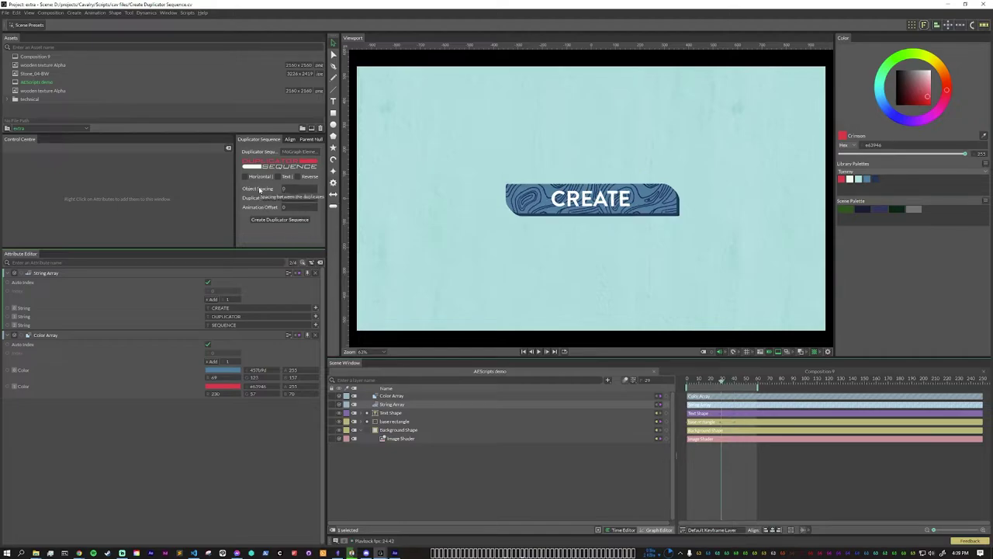
key(ctrl+z)
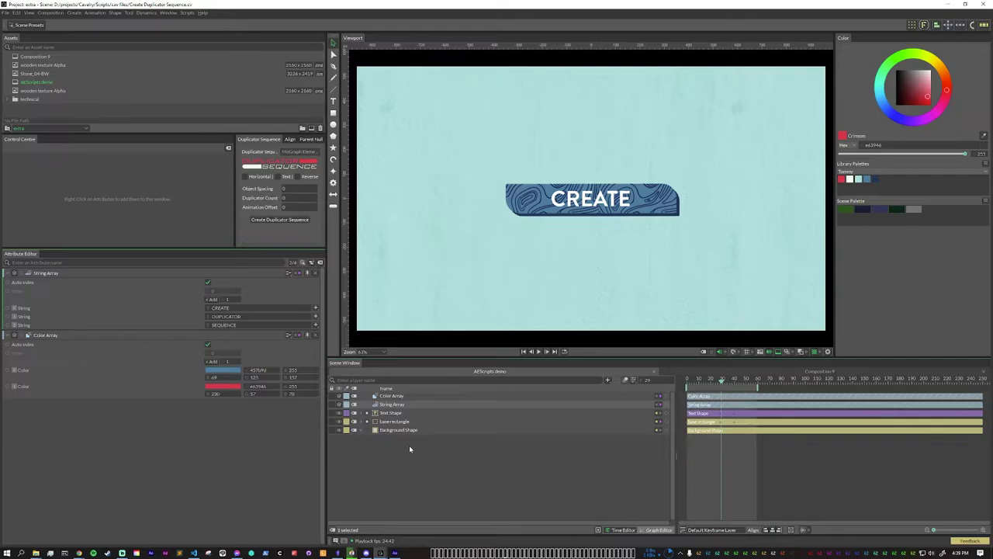
click(400, 423)
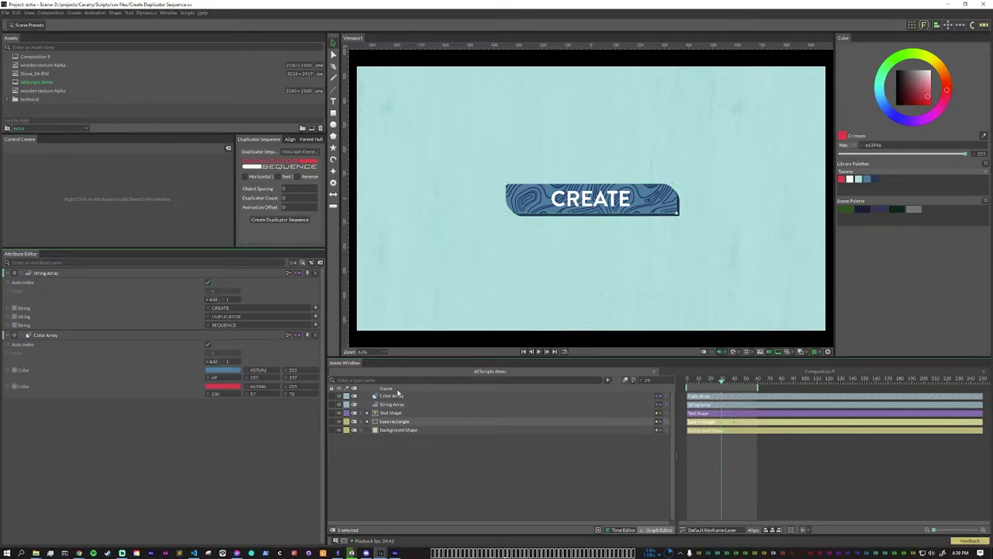
shift+click(399, 395)
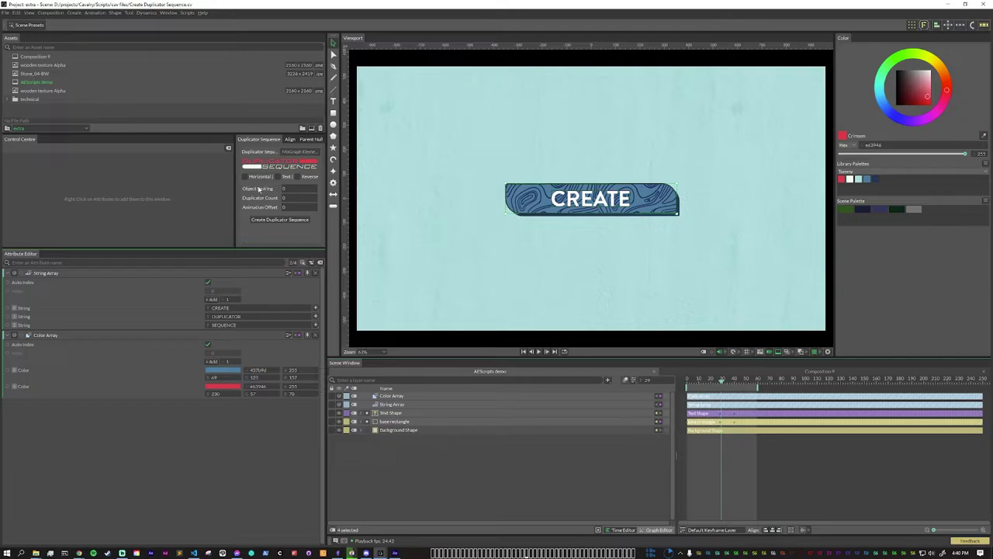
mouse_move(251, 193)
- Enter Object Spacing 75 and Duplicator Count 3, then edit the Animation Offset value
click(250, 219)
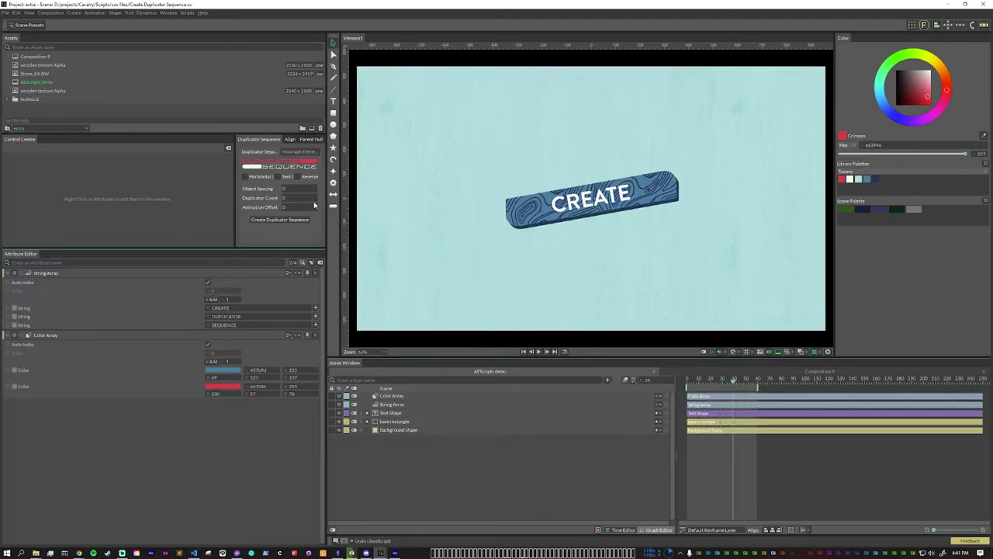
click(284, 189)
text(75)
key(Tab)
text(8)
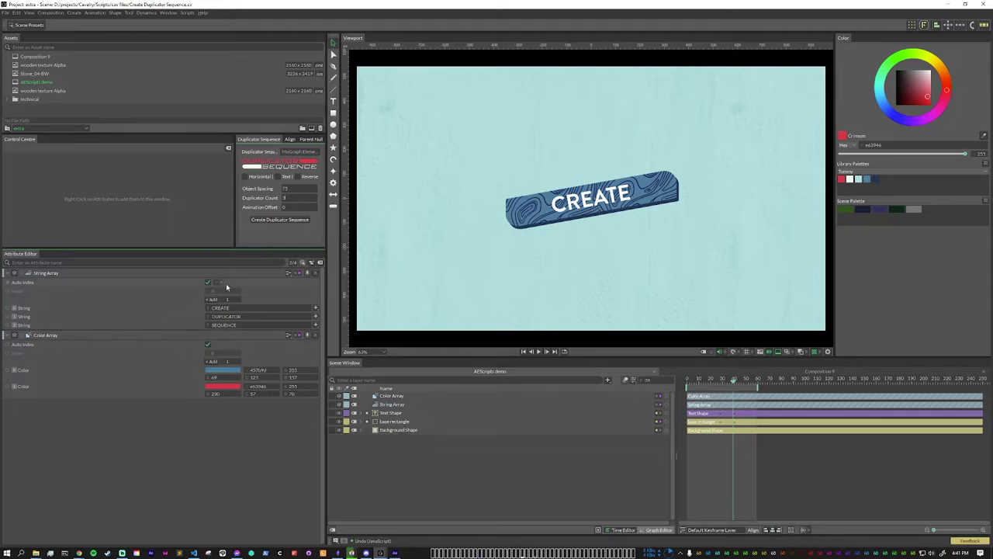
click(286, 207)
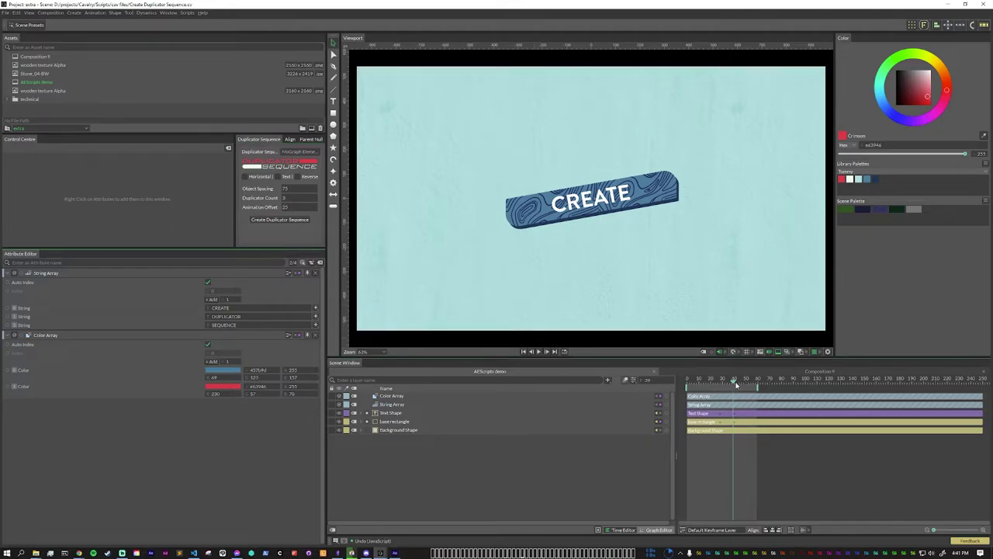
- Scrub the timeline between frames 20 and 45 with the String Array track selected
drag(735, 383, 736, 409)
click(735, 406)
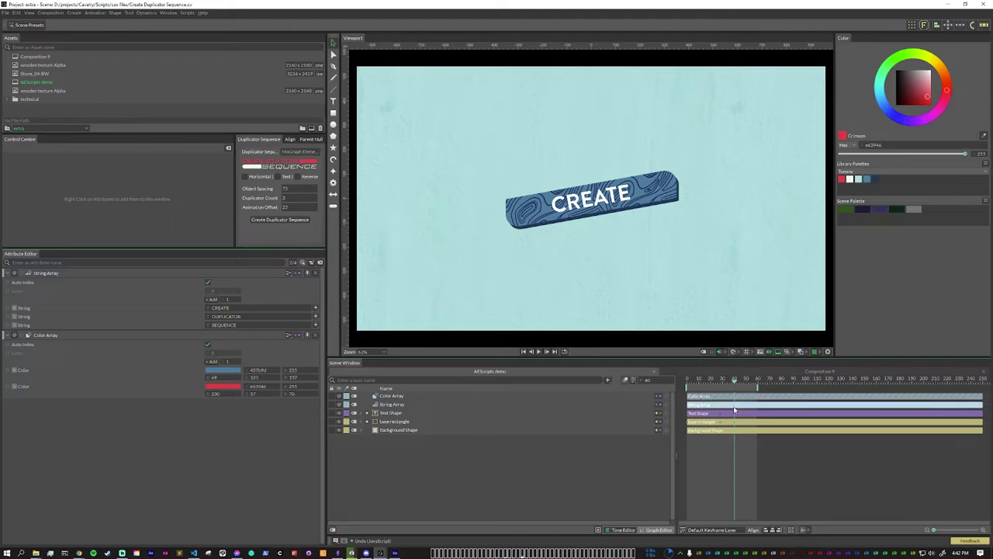
drag(735, 409, 740, 396)
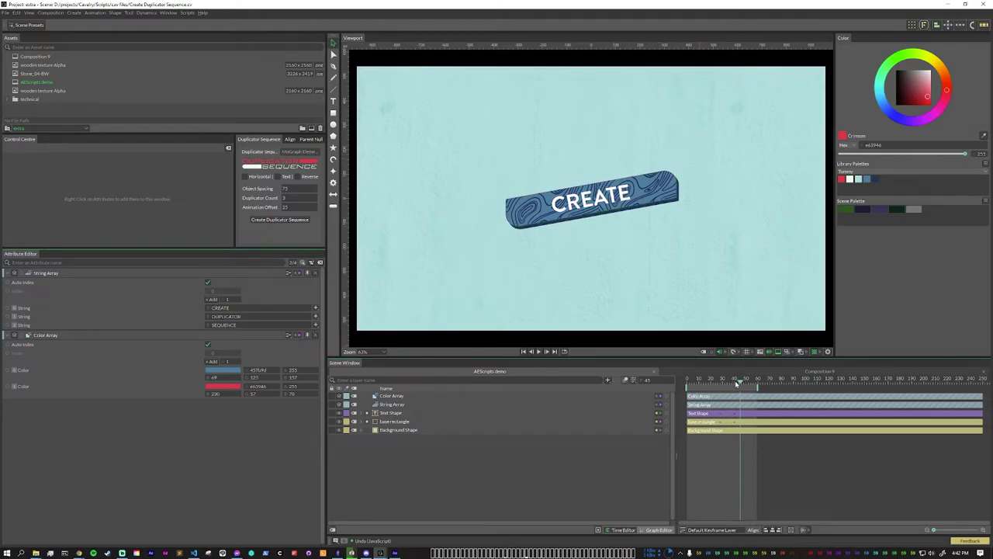
drag(740, 382, 712, 385)
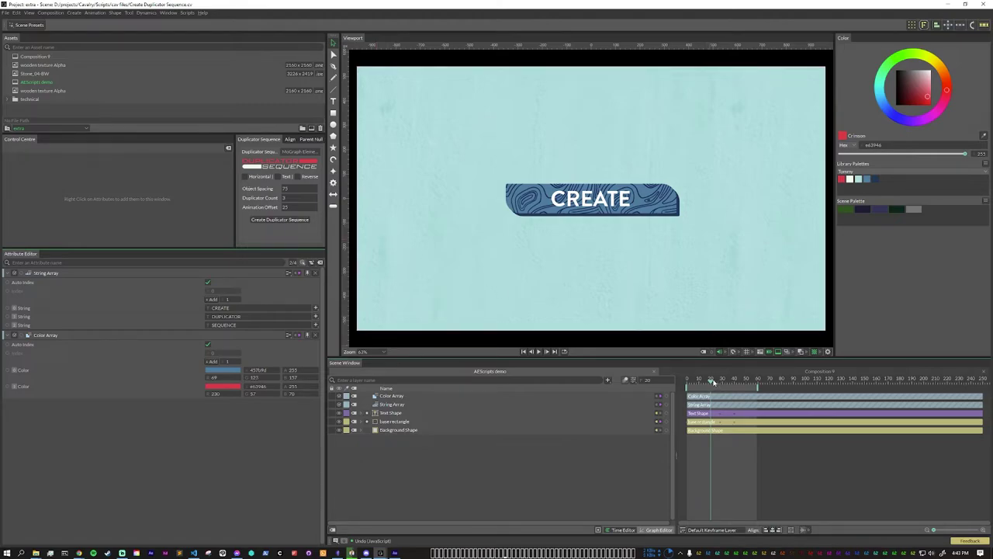
- Select Color Array through base rectangle and create the duplicator sequence from them
click(391, 396)
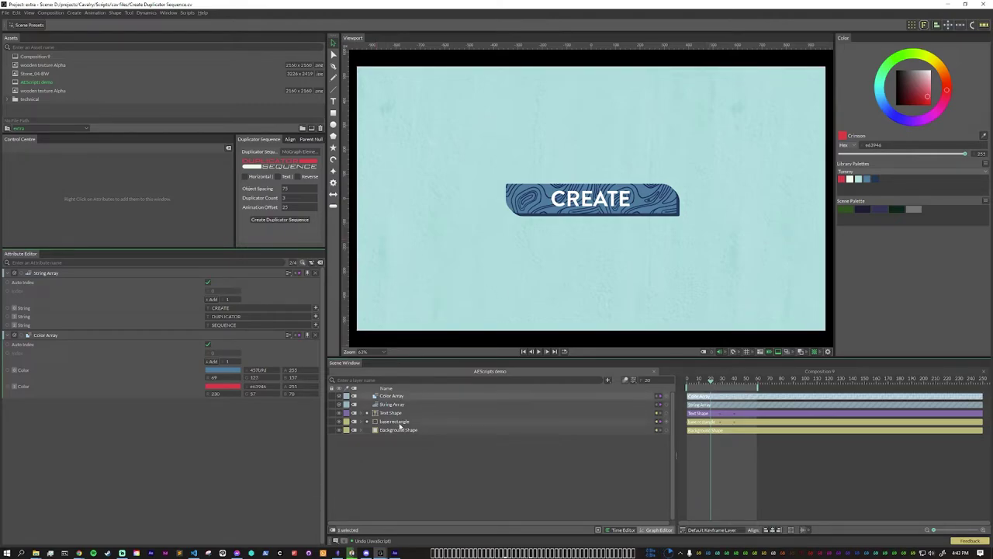
shift+click(397, 421)
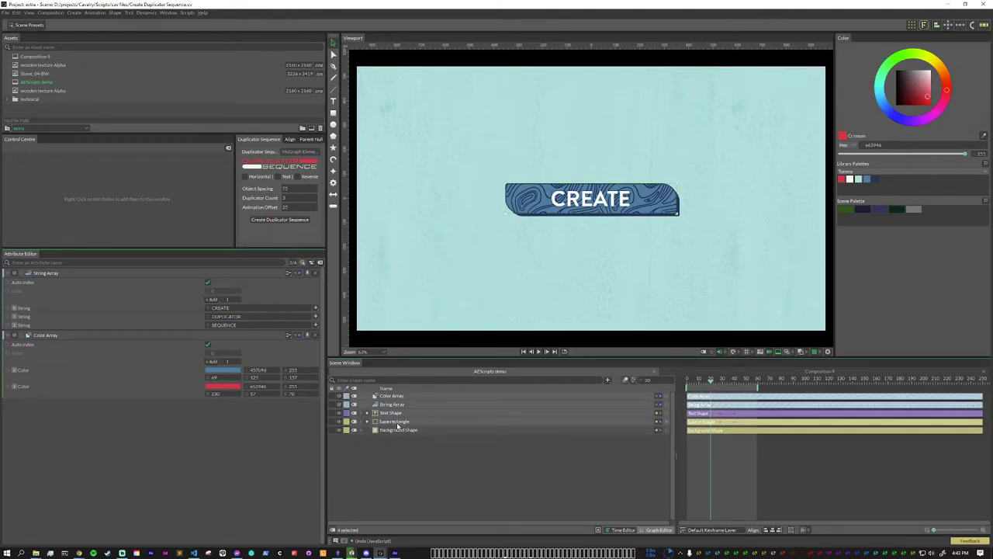
click(278, 220)
- Play and stop the animation to preview the three staggered CREATE, DUPLICATOR, SEQUENCE bars
click(541, 352)
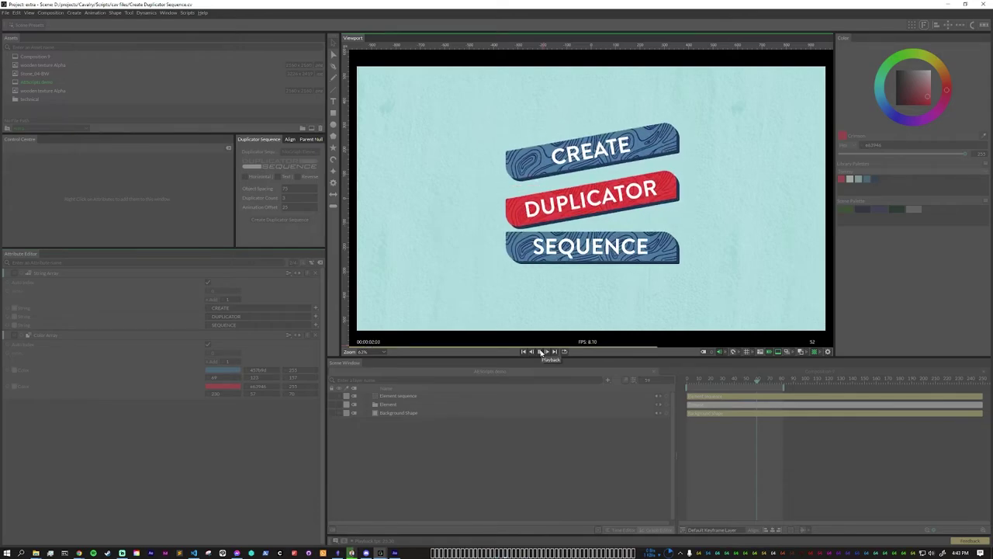
click(541, 352)
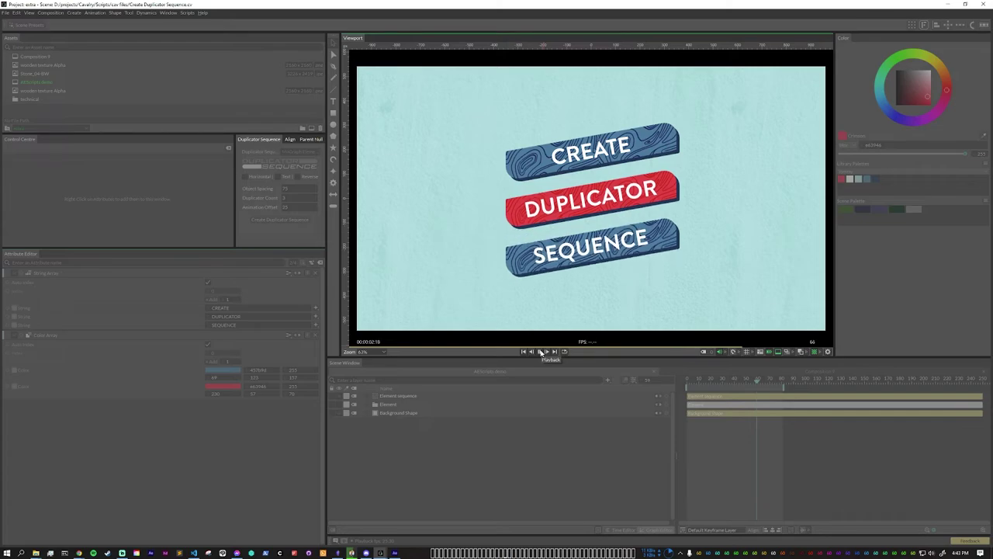
click(541, 351)
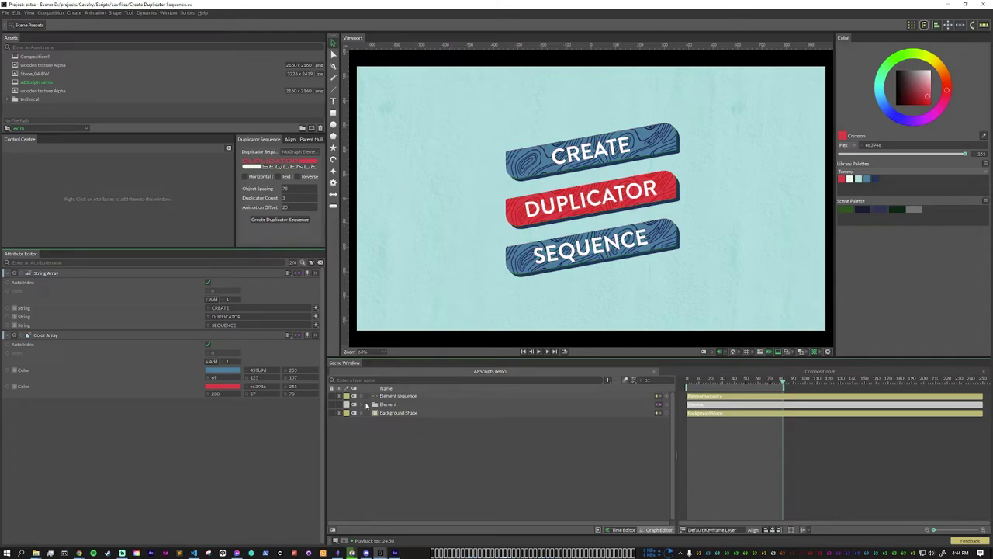
- Set the Dupe sequence stagger Minimum to 0 and play the animation
click(370, 396)
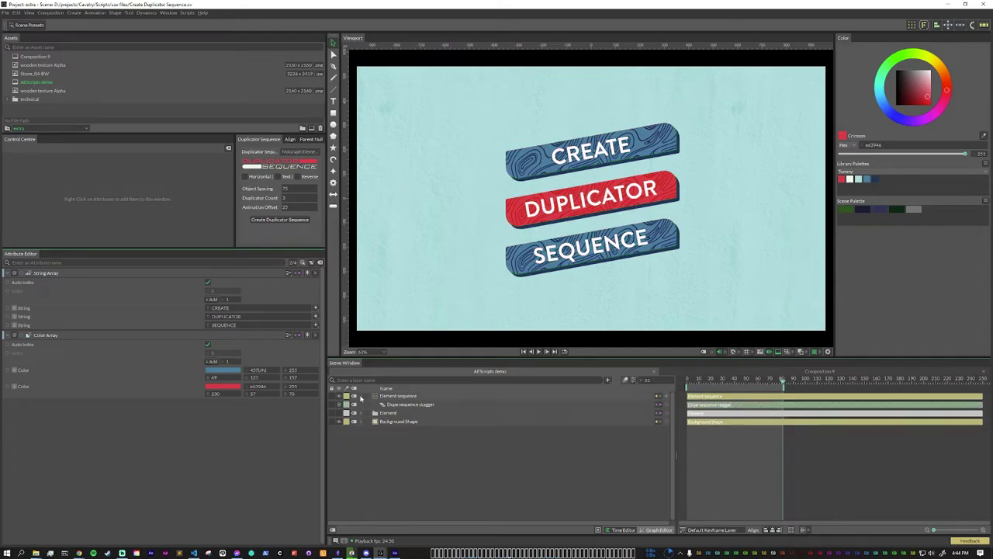
click(411, 405)
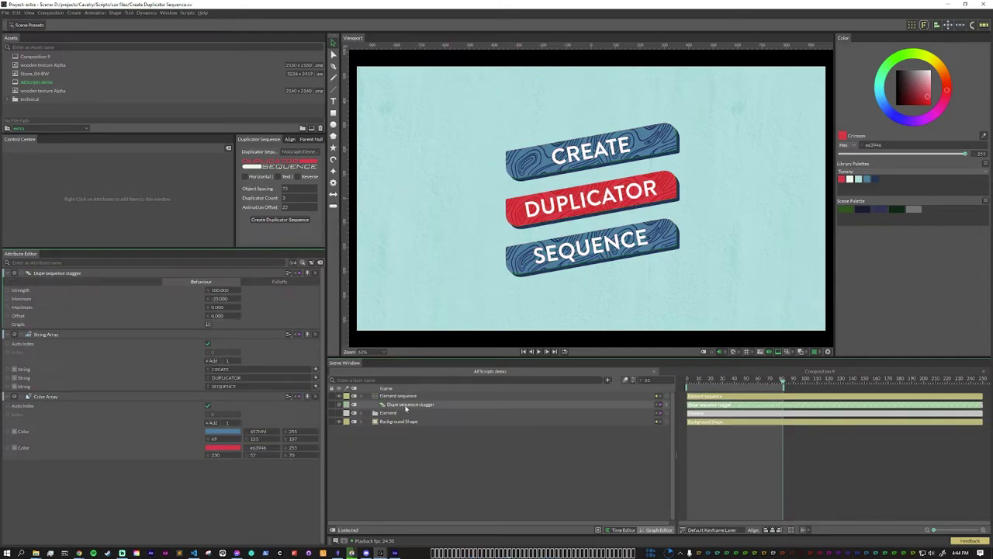
click(220, 298)
text(0)
key(Return)
click(538, 351)
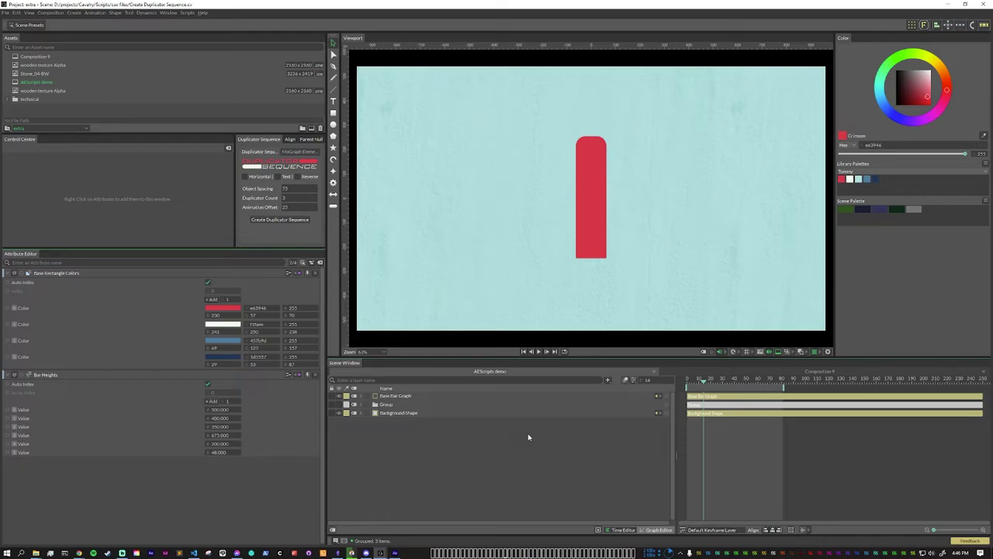
- Expand the Base Bar Graph group and scrub through the bar's grow-in animation
click(361, 396)
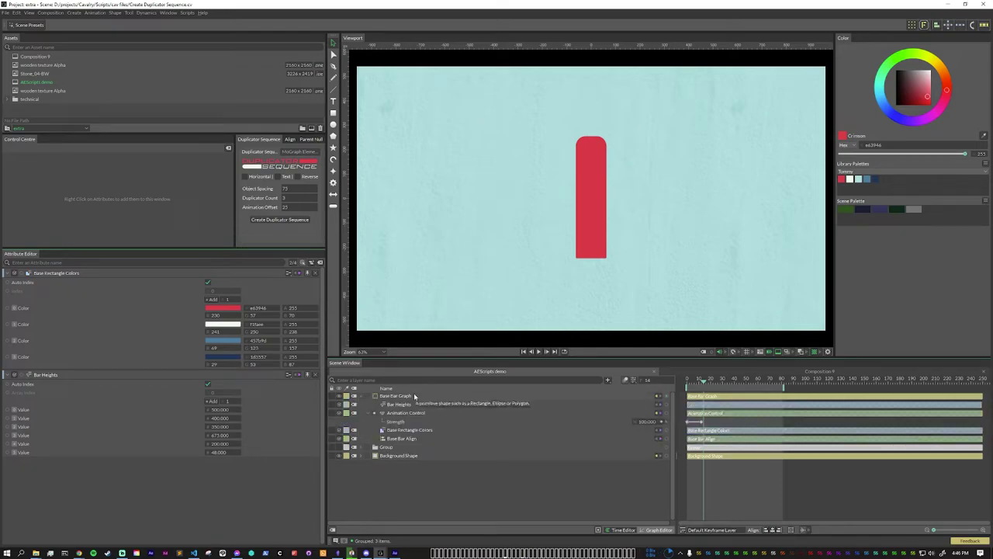
mouse_move(699, 383)
mouse_down()
mouse_move(688, 392)
mouse_move(705, 395)
mouse_up()
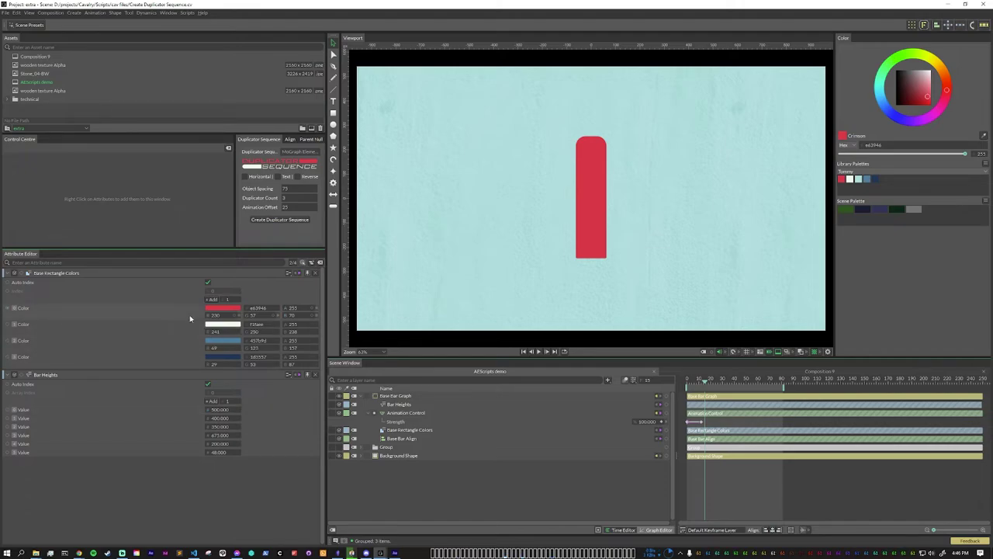
click(369, 395)
- Build a horizontal bar sequence with Object Spacing 5, Duplicator Count 6 and Animation Offset 3
click(383, 395)
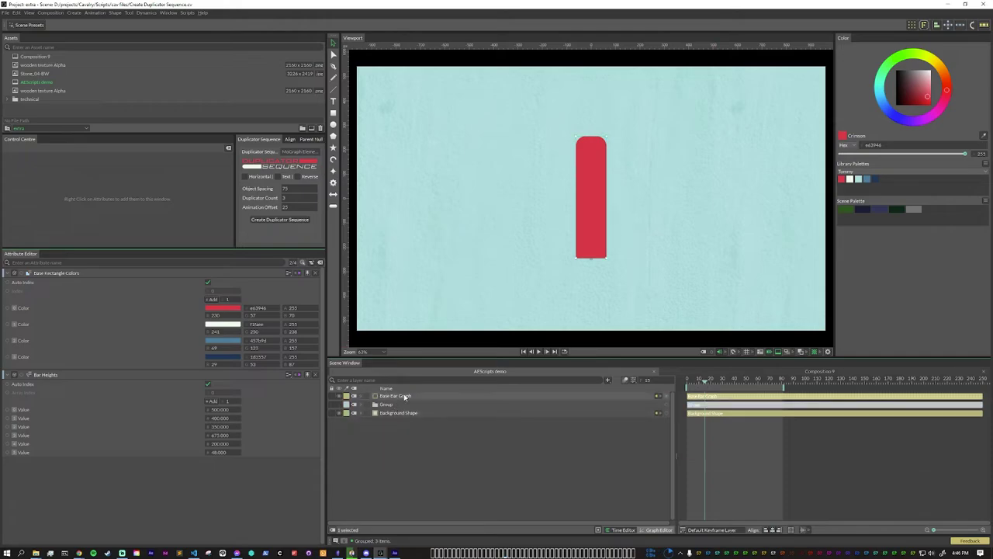
click(246, 176)
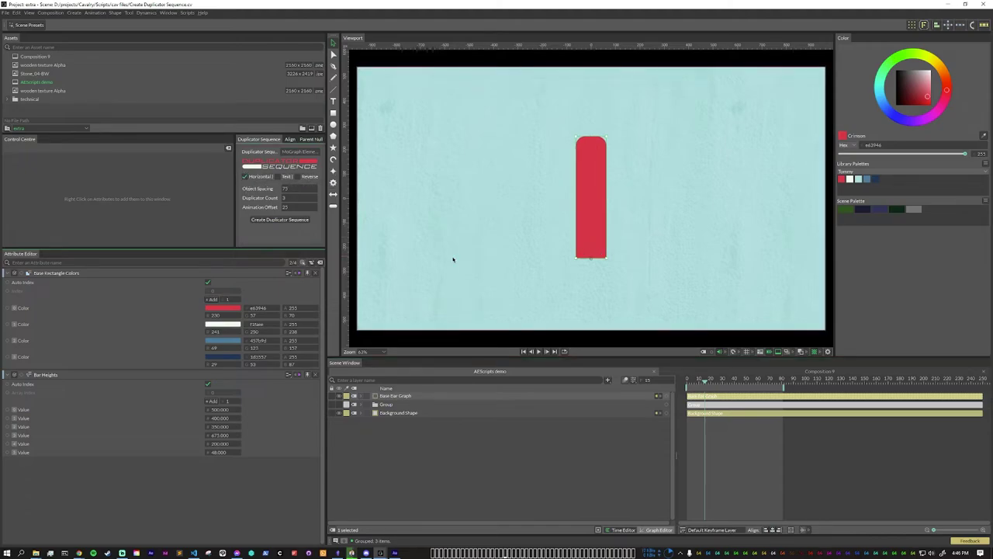
click(291, 191)
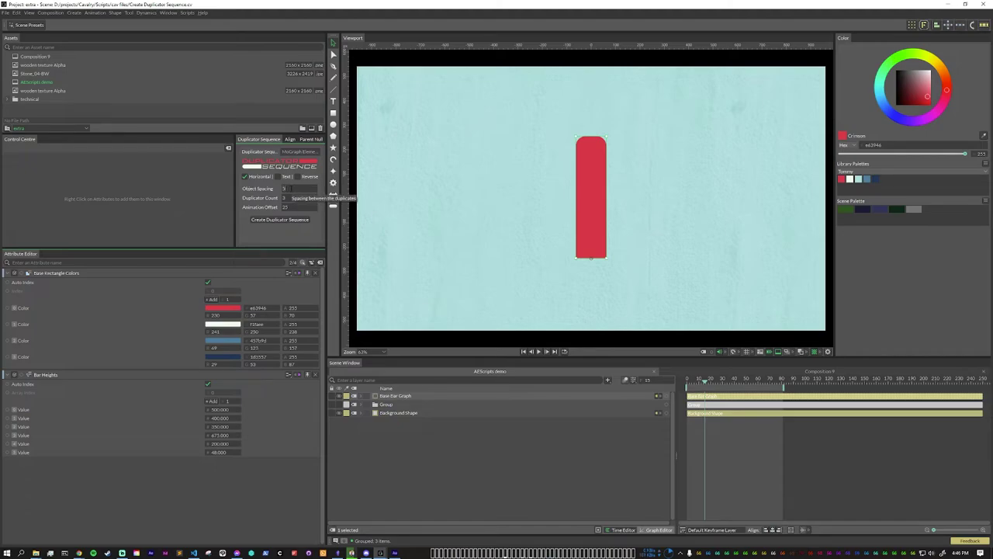
key(Tab)
text(8)
key(Tab)
text(10)
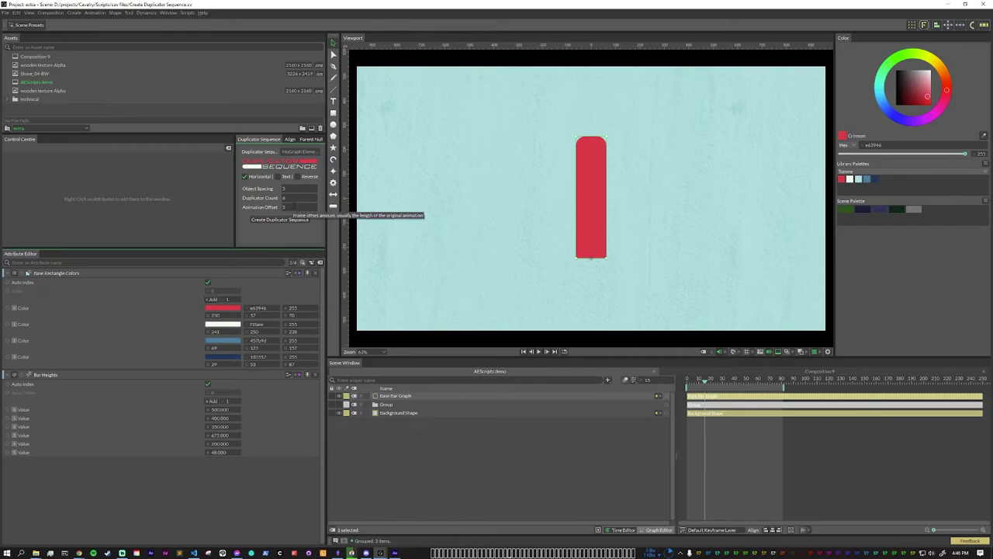
click(285, 221)
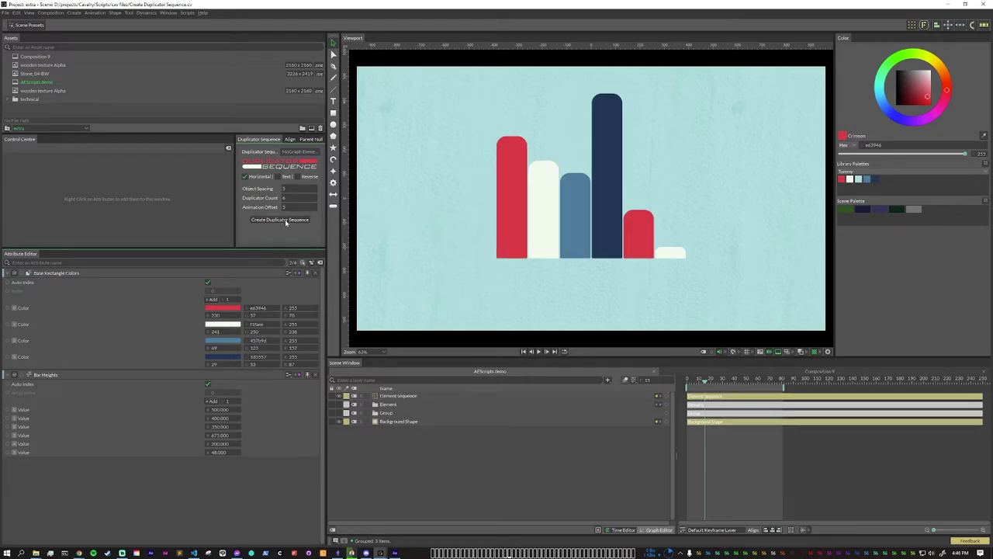
- Preview the six-bar animation, then stop it and undo the generated sequence
click(539, 352)
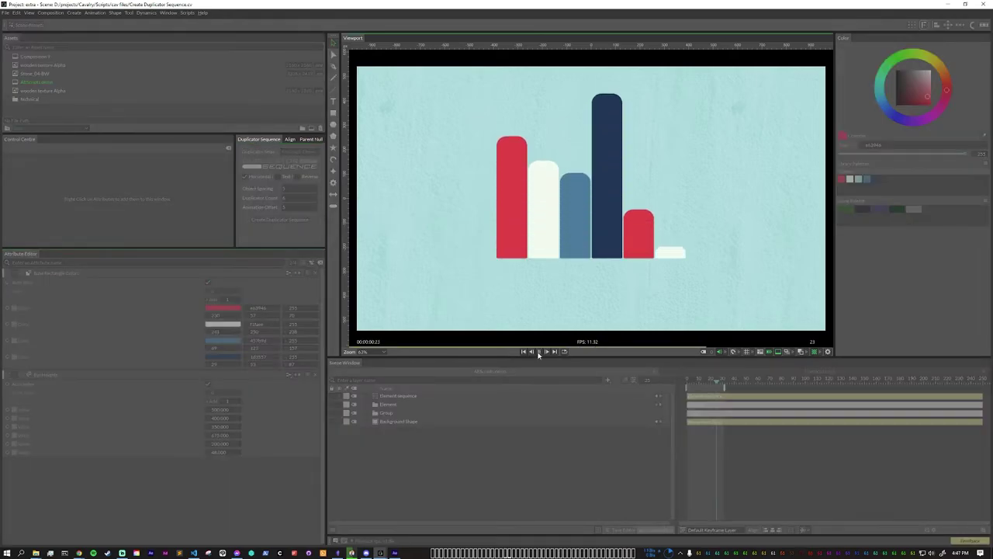
click(700, 379)
key(ctrl+z)
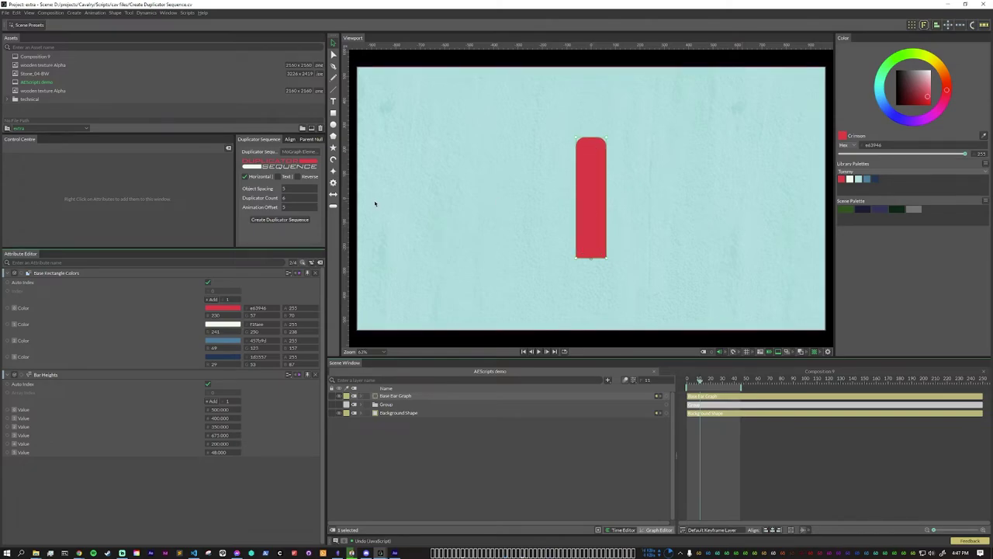
- Create a reversed six-bar sequence with Reverse ticked, then deselect the bars
click(299, 177)
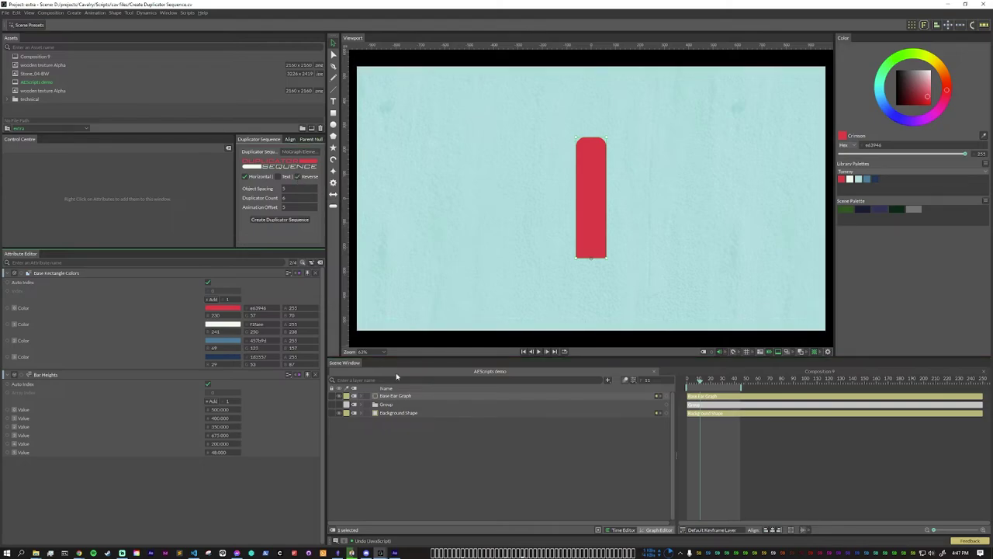
click(280, 219)
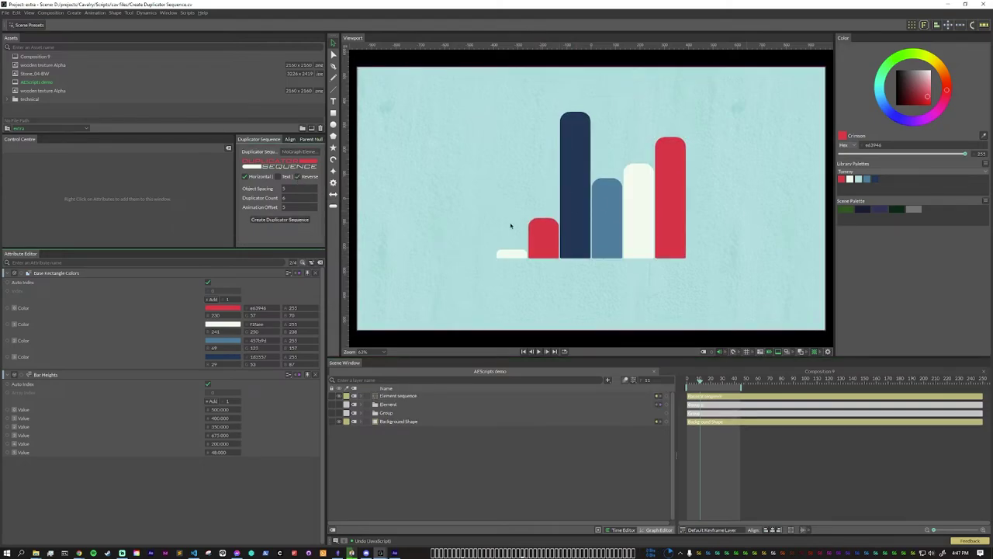
click(482, 246)
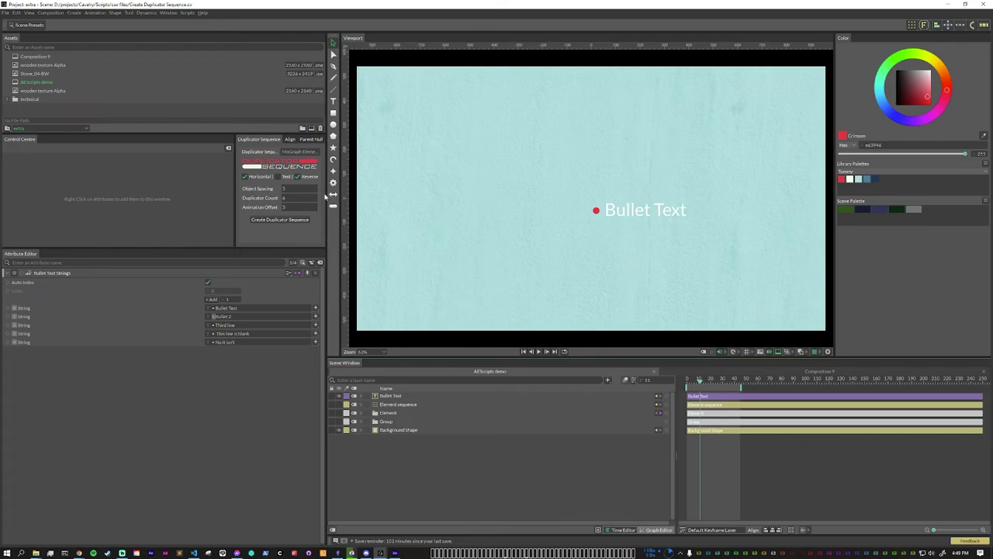
- Turn off Horizontal and Reverse, enable Text mode, and select the Bullet Text layer
click(299, 177)
click(245, 177)
click(278, 177)
click(409, 397)
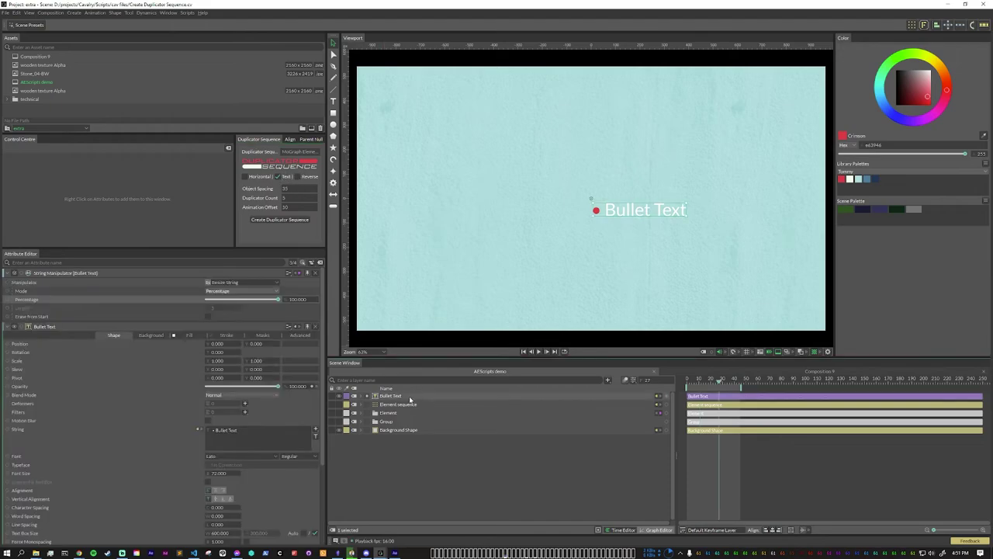
- Set Animation Offset 2, create the staggered bullet list sequence, and play it
double_click(291, 193)
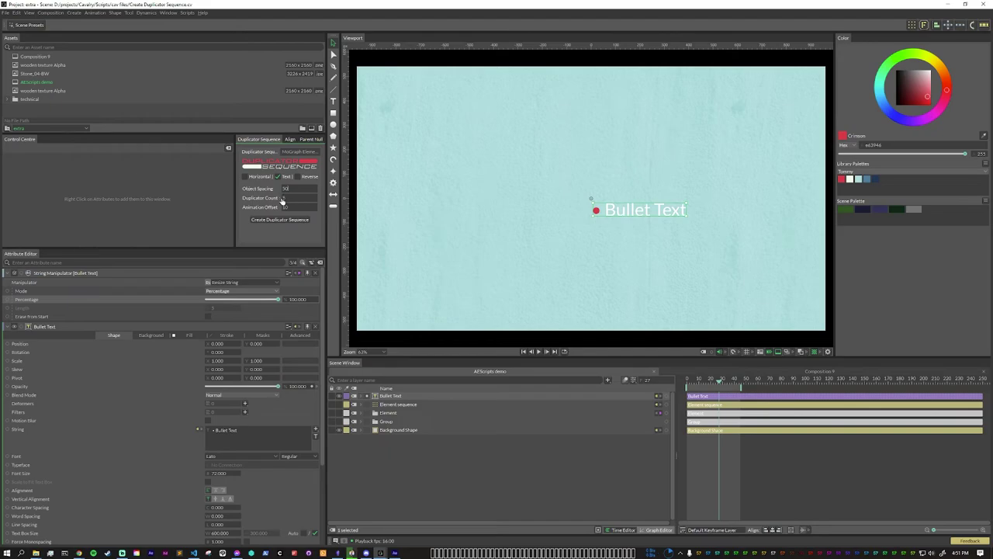
double_click(286, 207)
text(25)
click(280, 220)
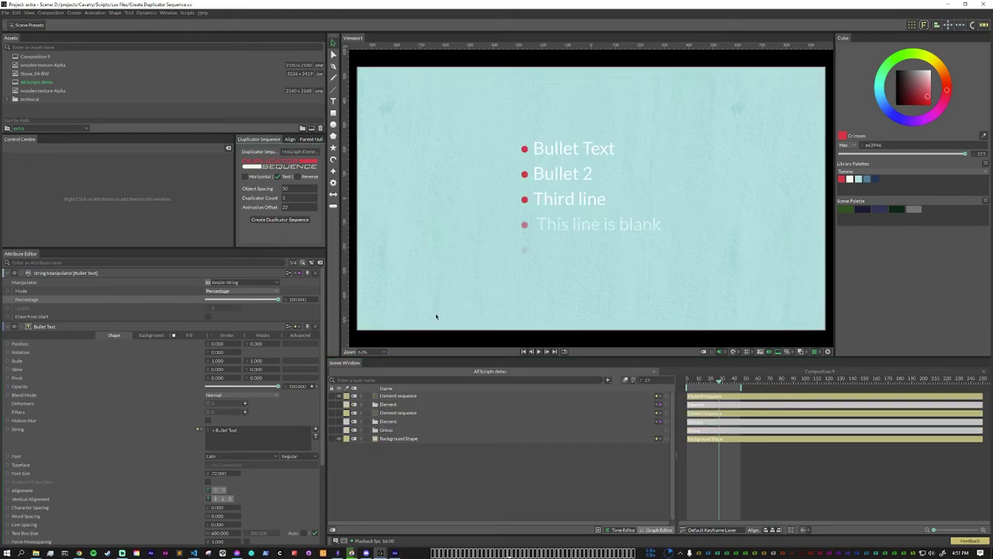
click(539, 352)
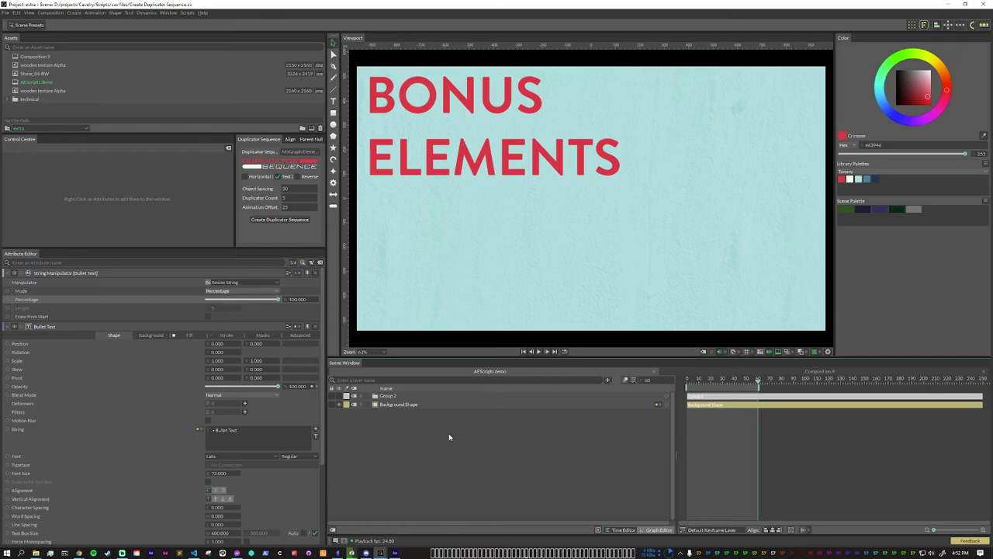
- Show the MoGraph Elements presets and toggle the outlines switch until it reads OUTLINES ON
click(299, 151)
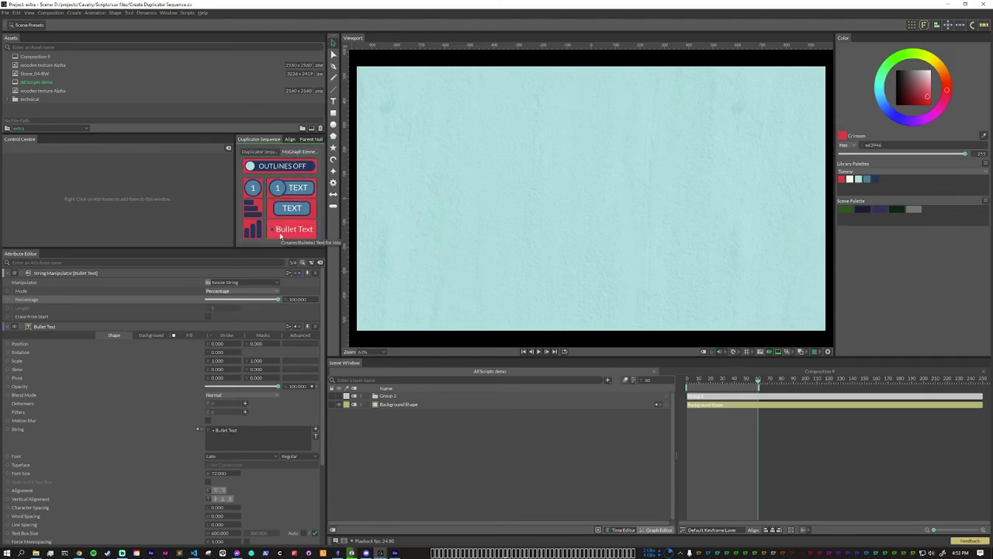
click(277, 167)
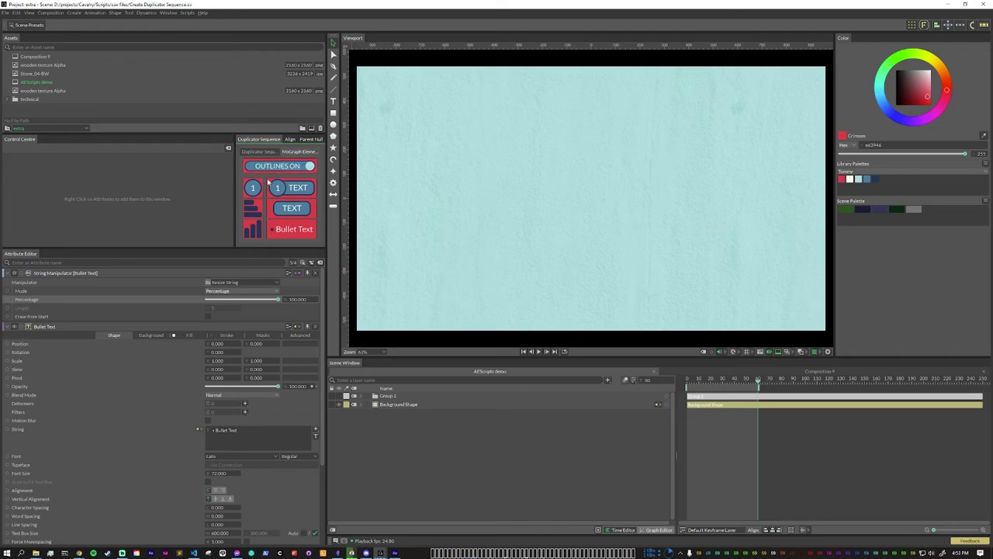
click(280, 169)
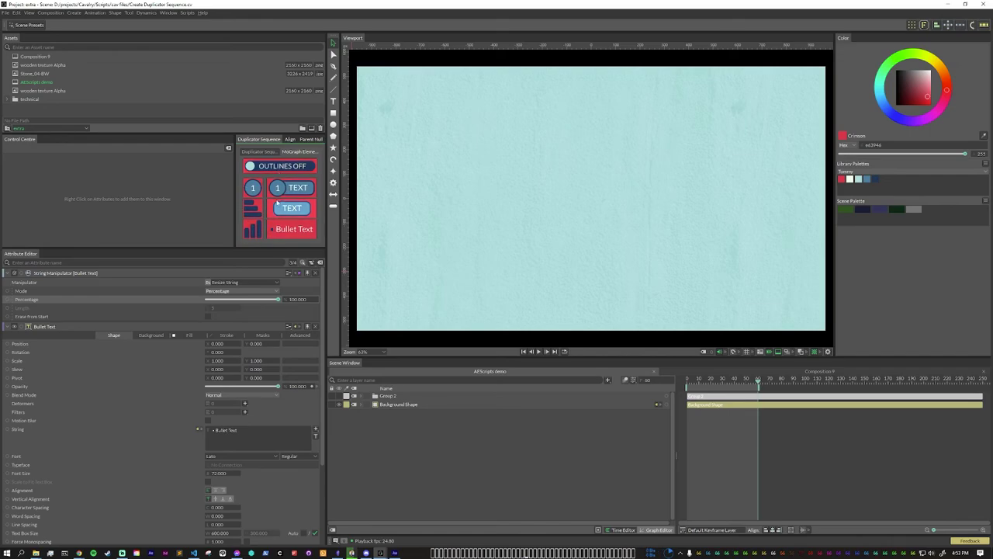
click(279, 166)
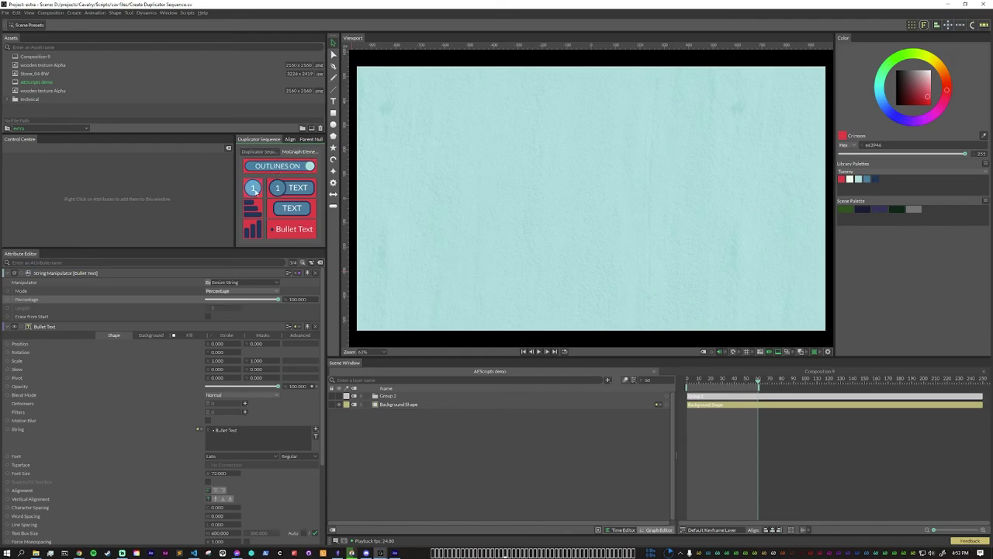
- Add the '1' Number Pop circle preset and scrub the timeline from frame 0 to preview it
click(253, 187)
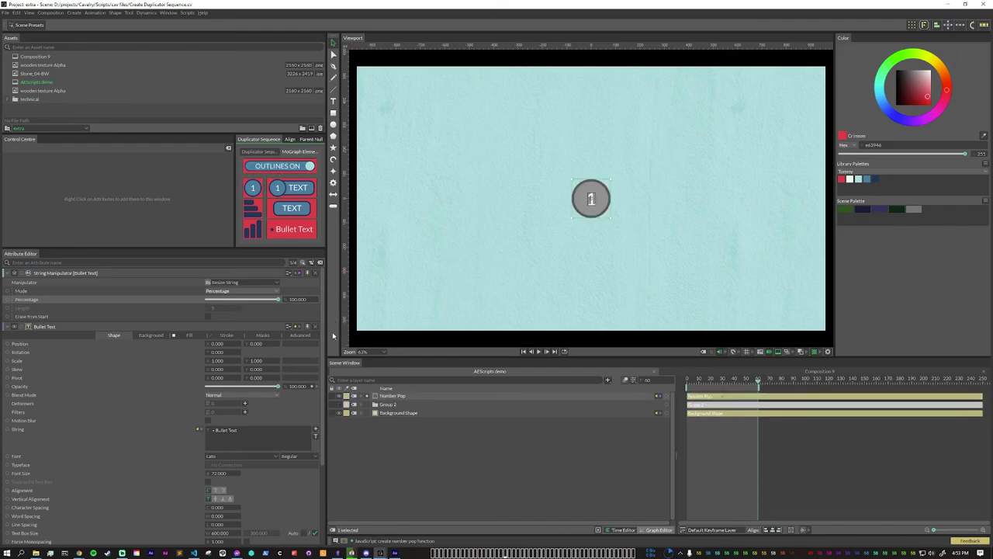
click(686, 382)
drag(686, 382, 716, 396)
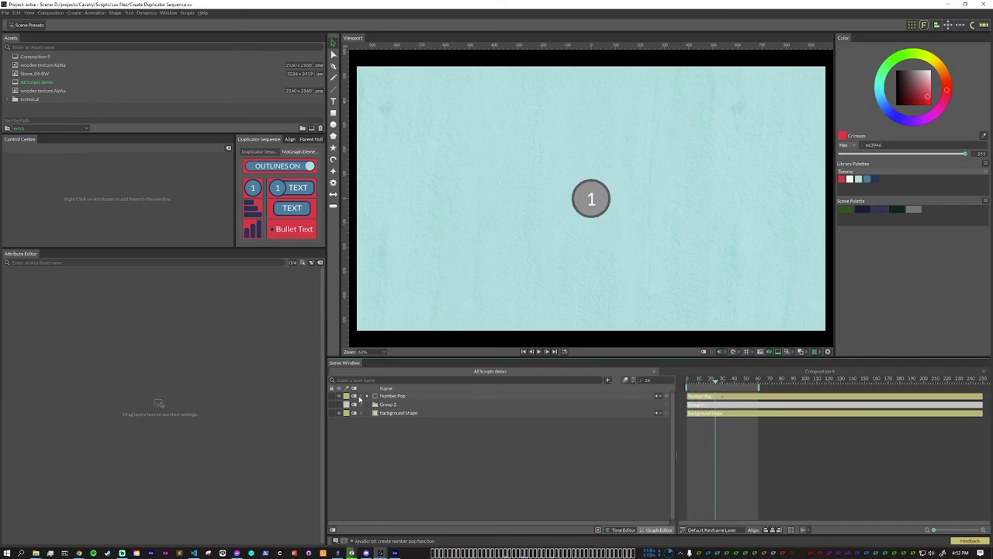
- Expand Number Pop to inspect its Strings, Outline Colors and Circle Colors, then return to the Duplicator Sequence settings
click(367, 396)
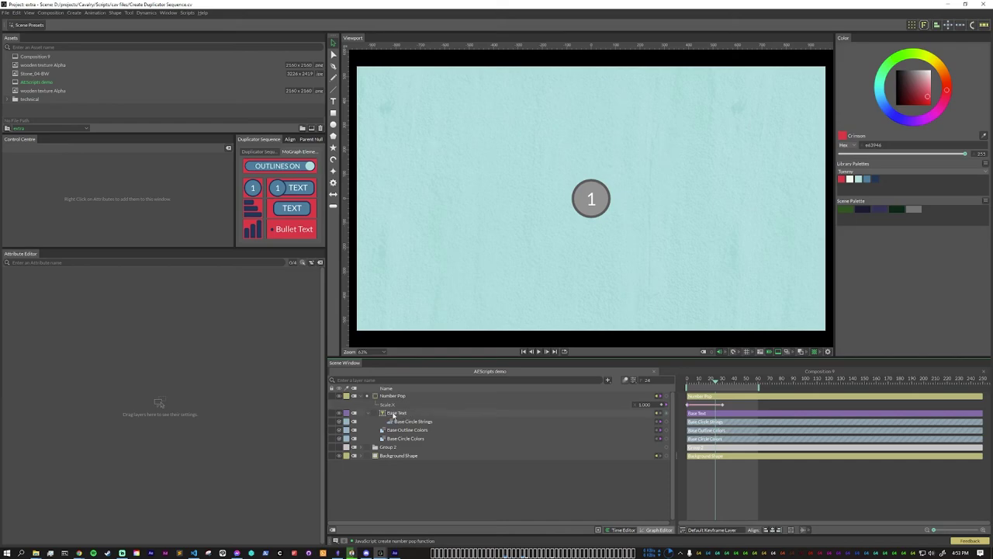
click(411, 421)
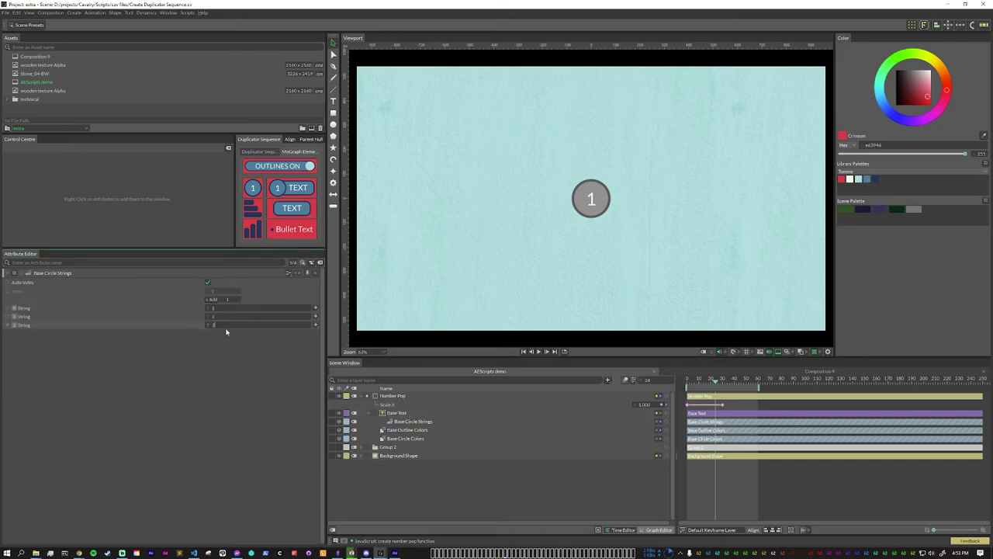
click(414, 431)
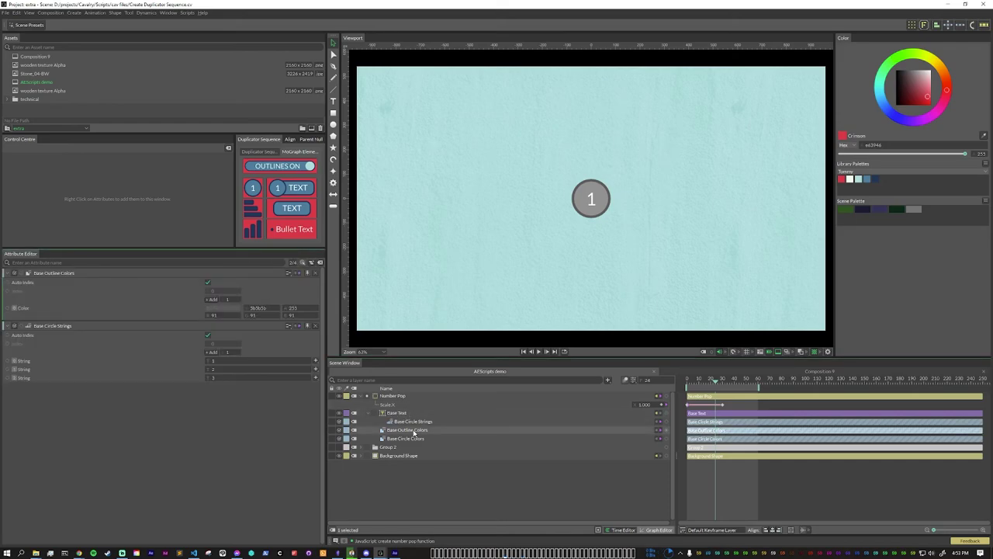
click(409, 439)
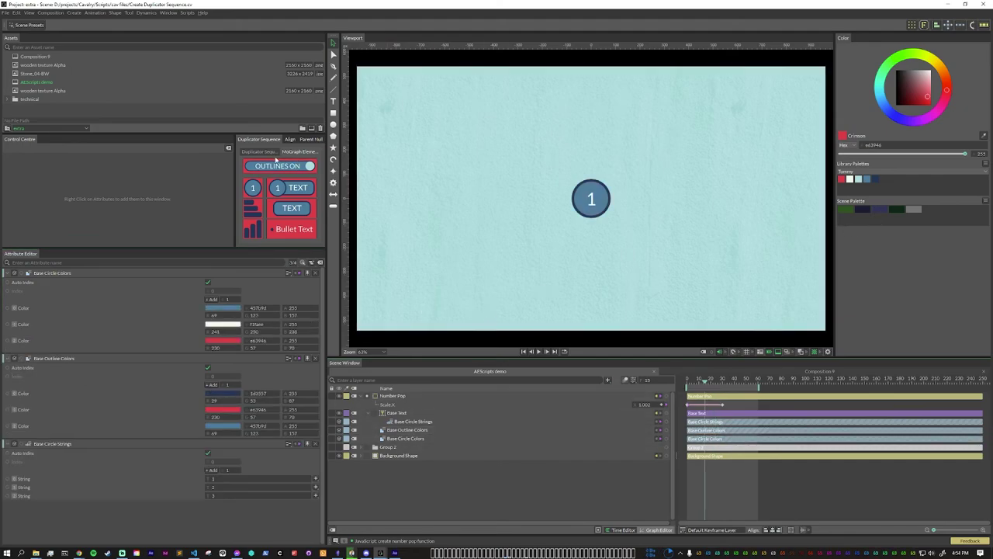
click(266, 152)
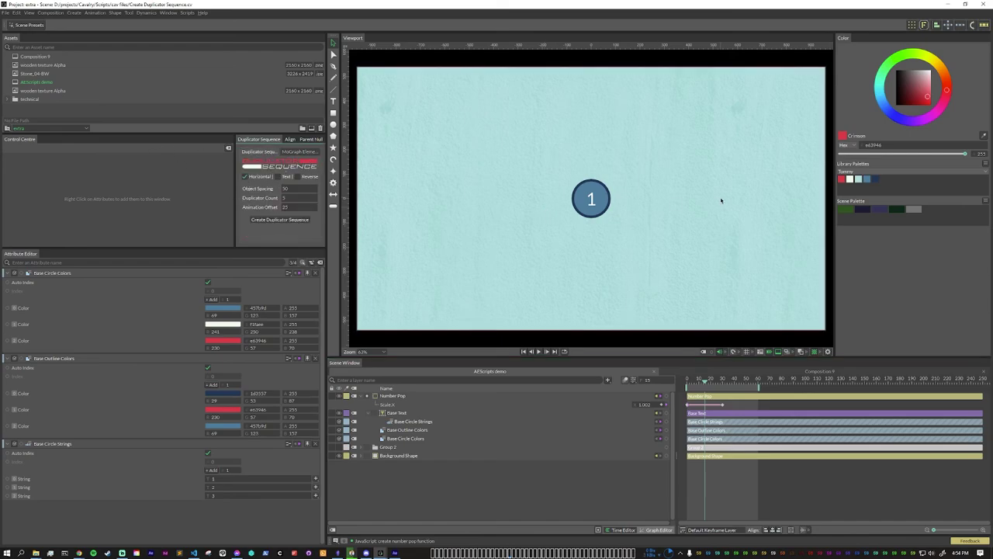
- Build a 3-count Number Pop duplicator sequence with animation offset 1, then play and stop it
click(284, 198)
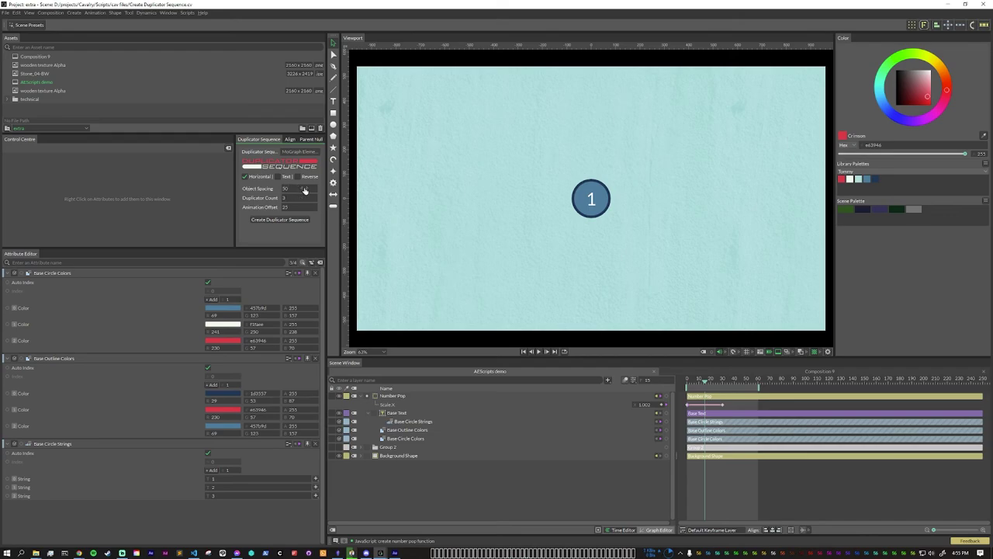
key(Tab)
text(1)
click(391, 398)
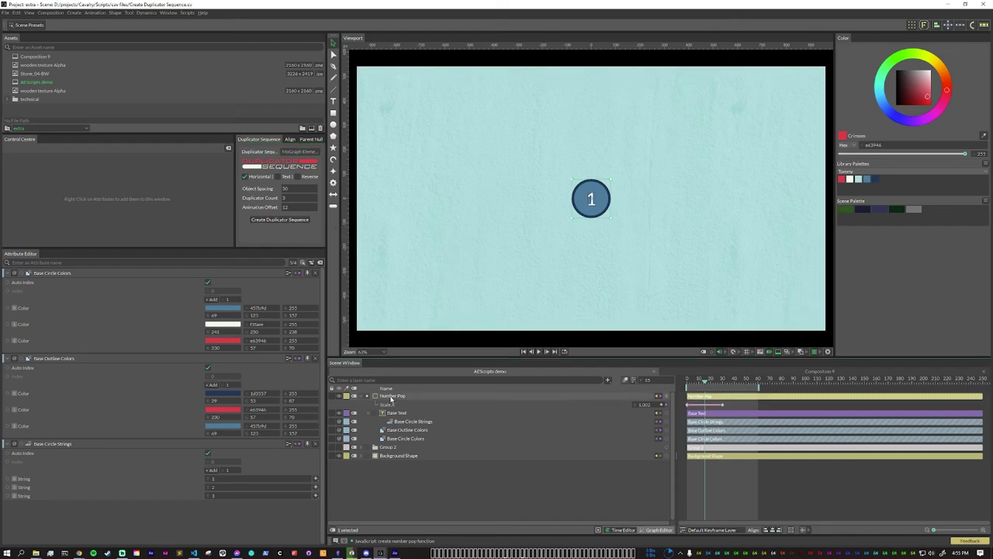
click(281, 220)
key(space)
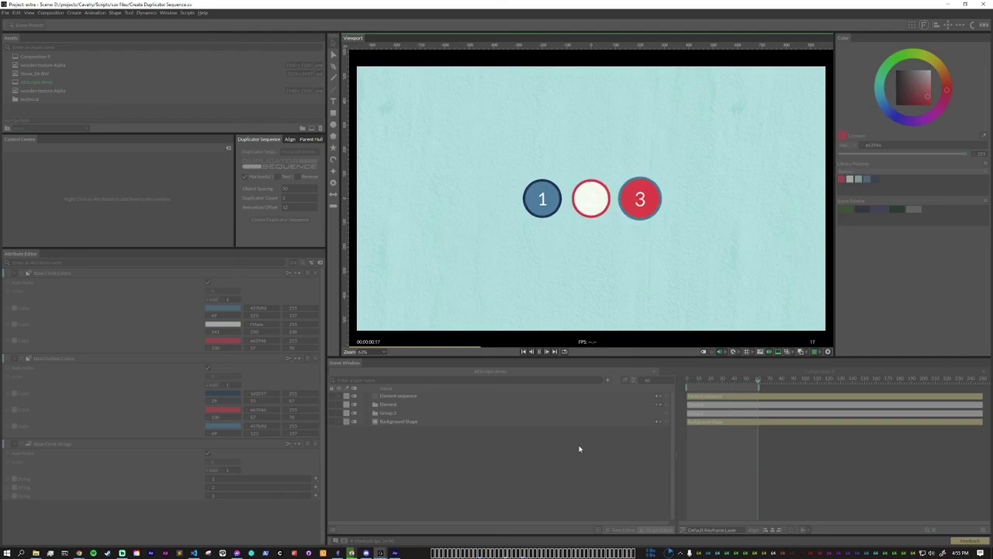
click(539, 351)
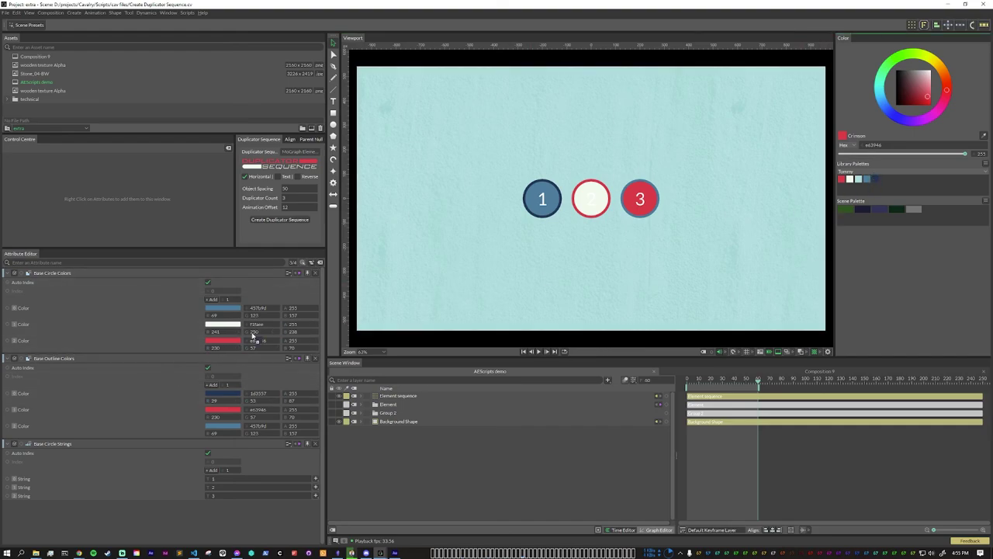
- Change the second Base Circle Colors entry to dark blue 1d3557
drag(220, 329, 222, 324)
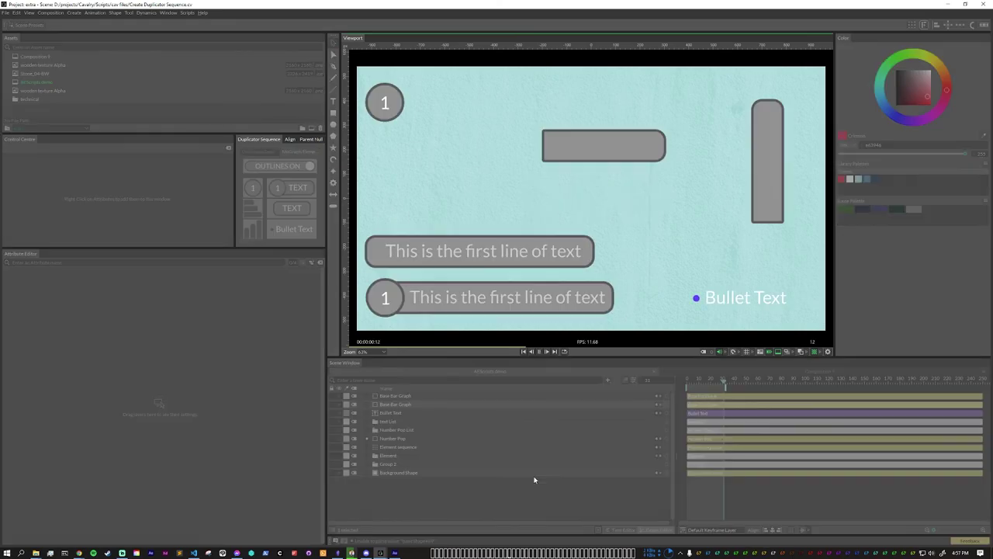